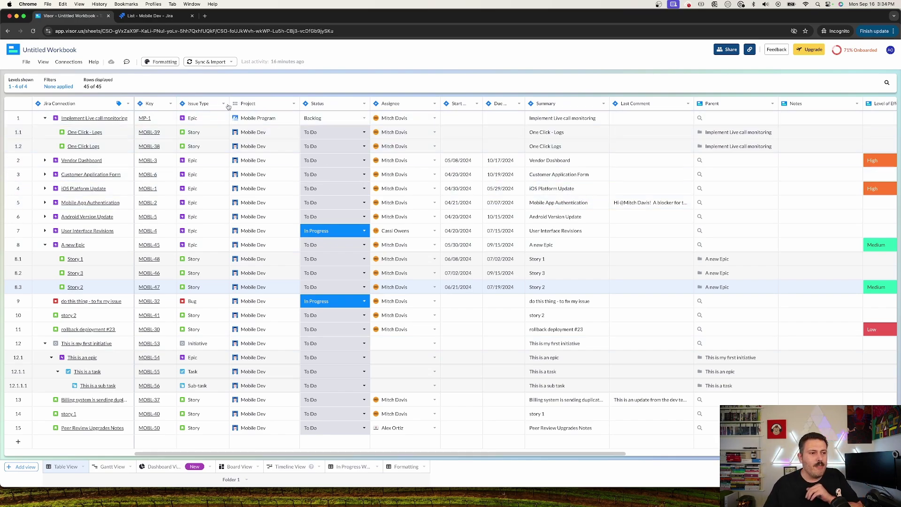
click(294, 104)
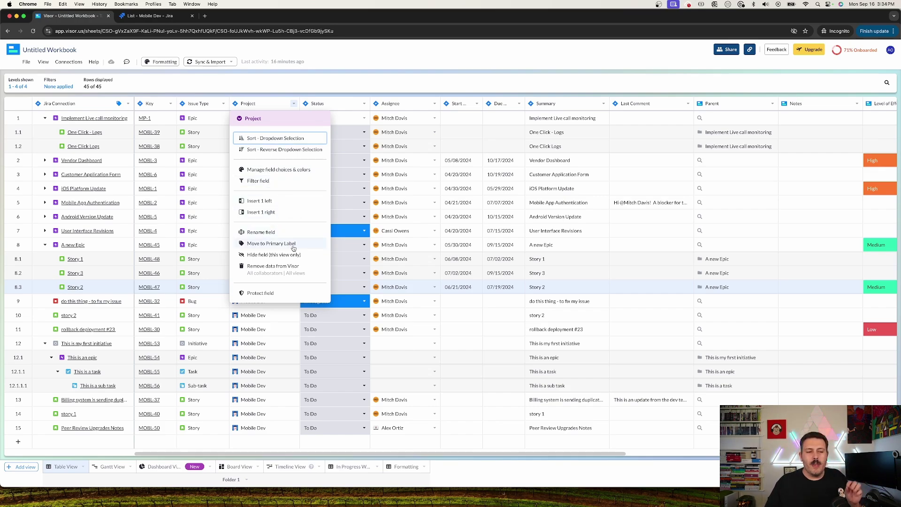
click(283, 106)
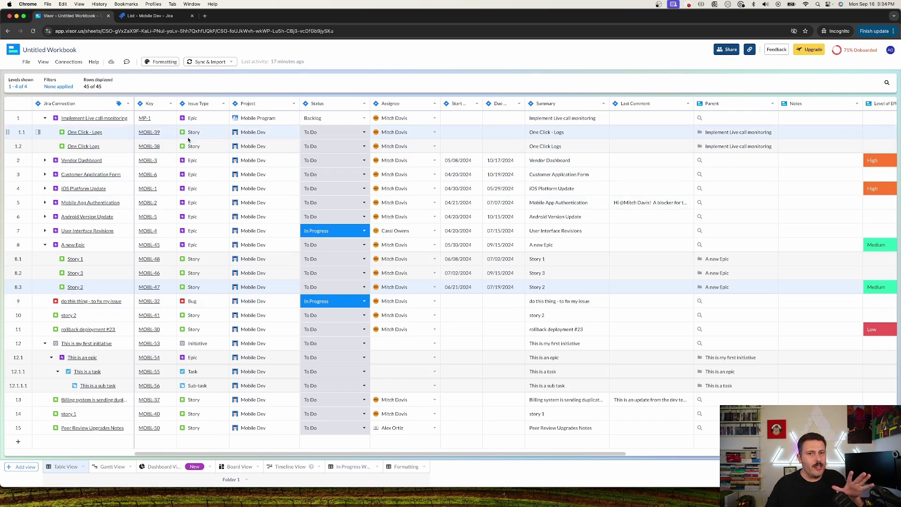
Step: Filter the Table View by Status so that only the MOBL - To Do choice is selected
mouse_move(52, 88)
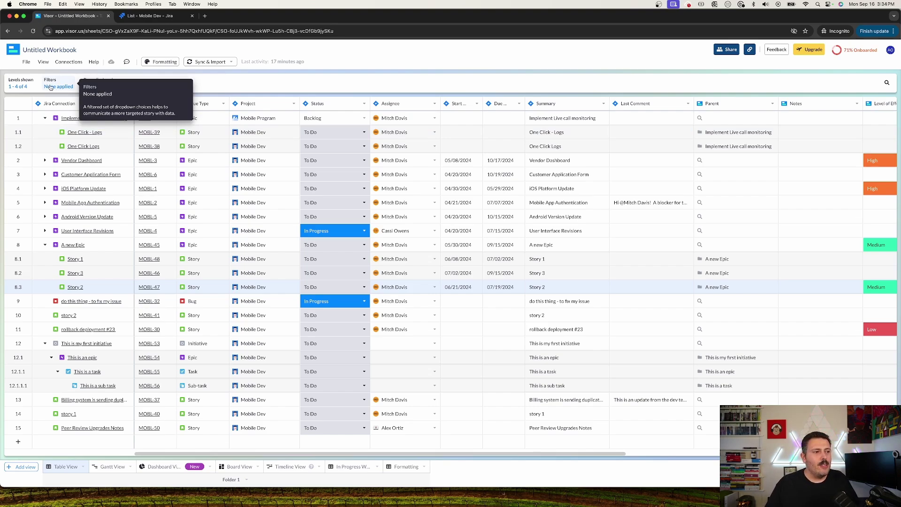
click(51, 87)
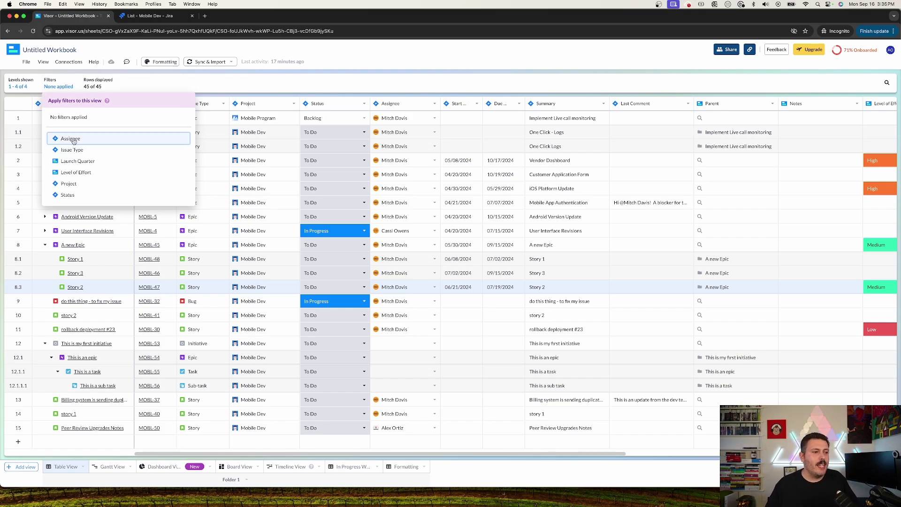
click(71, 196)
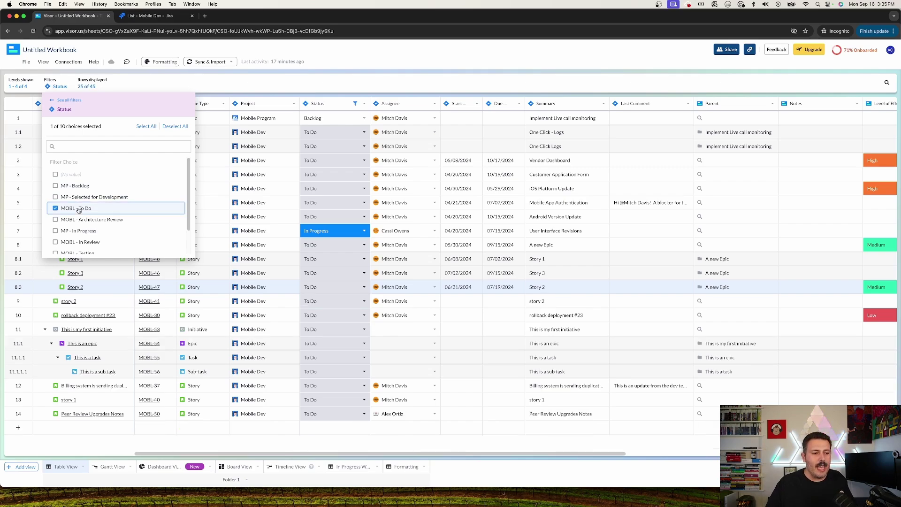
click(78, 210)
click(362, 82)
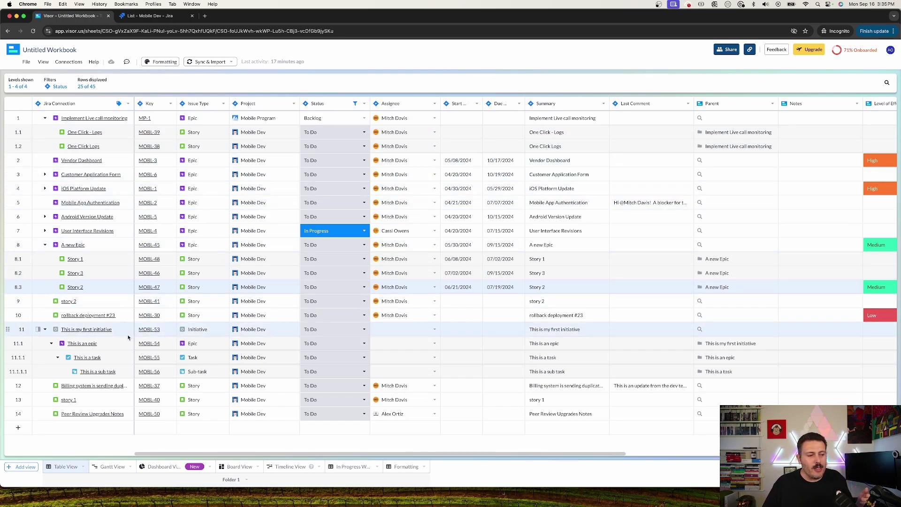
Step: Add a new table view named "To Do Items" in Folder 1
click(19, 470)
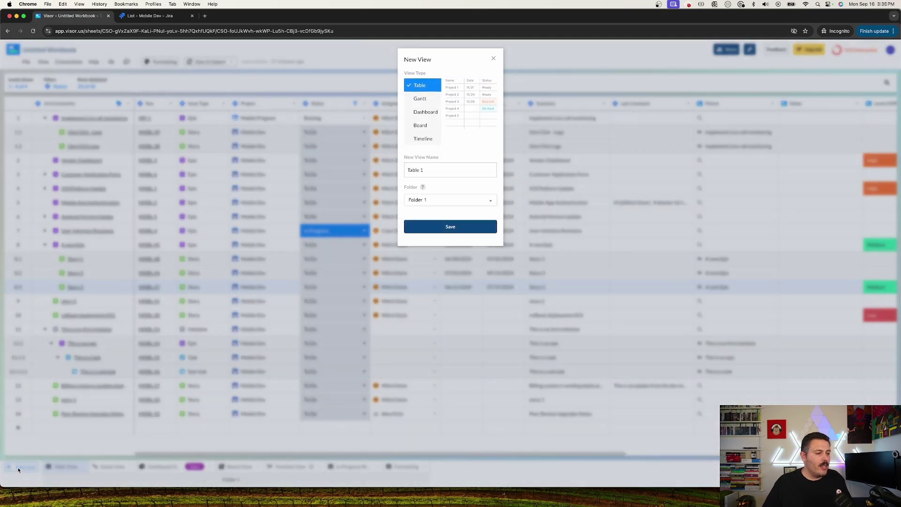
click(437, 169)
key(BackSpace)
key(BackSpace)
key(BackSpace)
key(BackSpace)
key(BackSpace)
key(BackSpace)
key(BackSpace)
text(To Do Items)
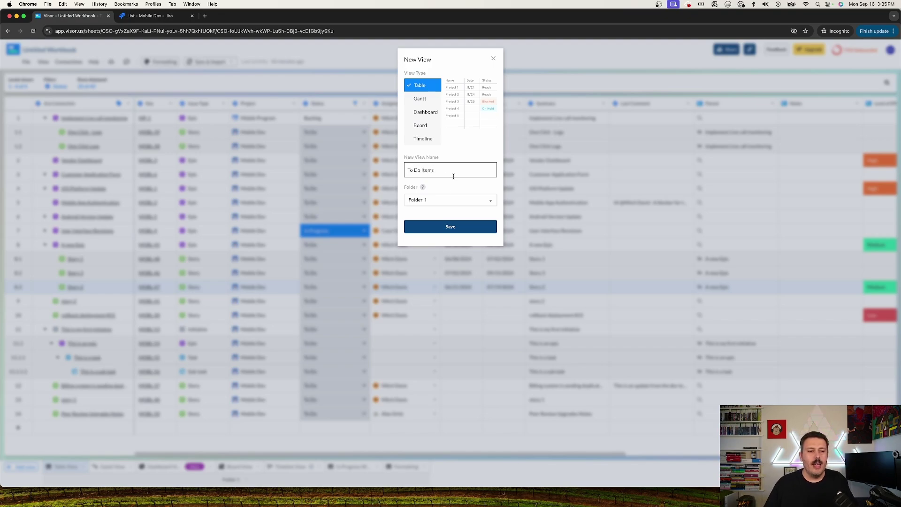
click(438, 228)
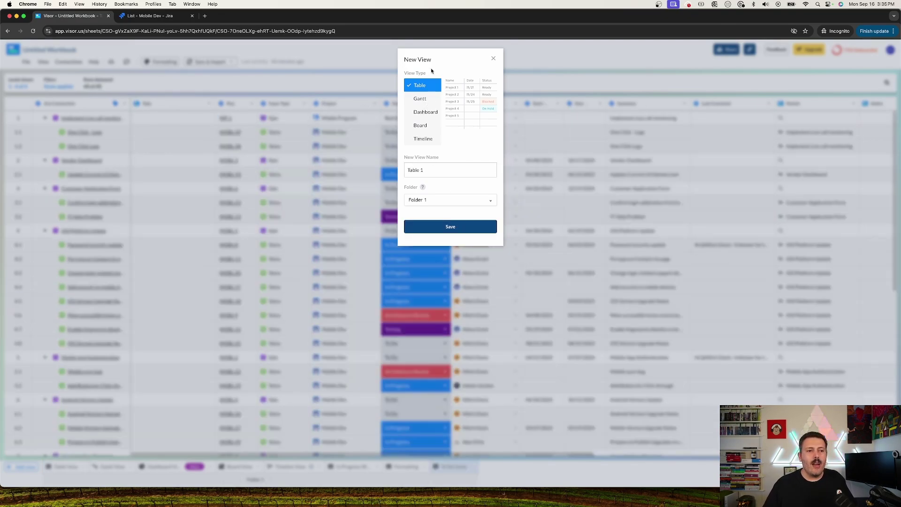
click(493, 58)
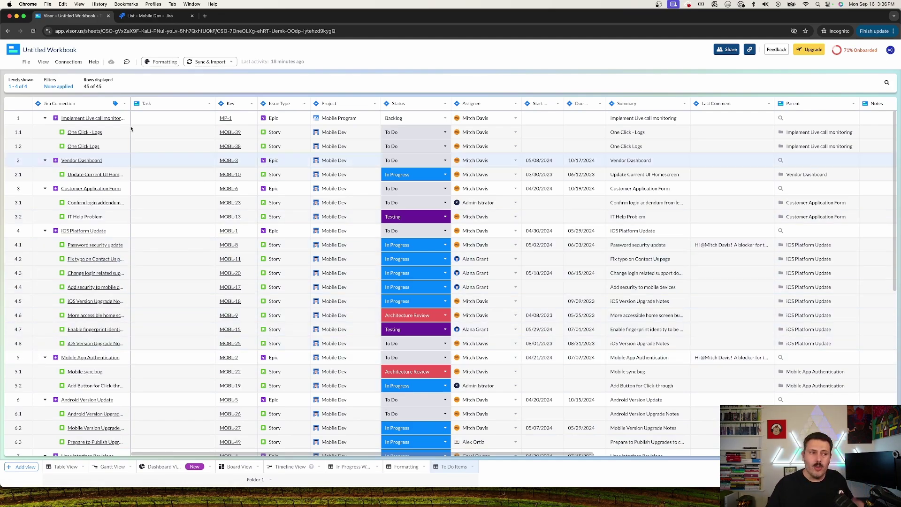
Step: Filter the To Do Items view to the MOBL - To Do status and look through the filtered rows
click(59, 85)
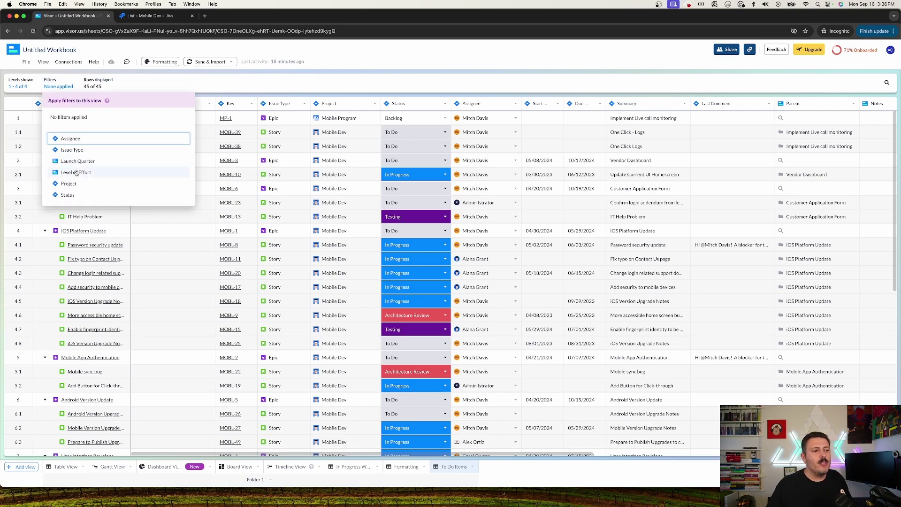
click(68, 195)
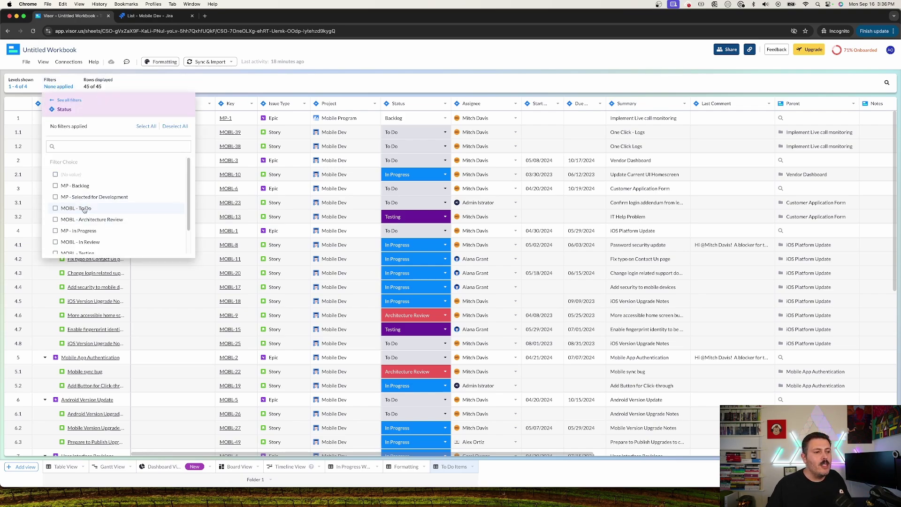
click(84, 209)
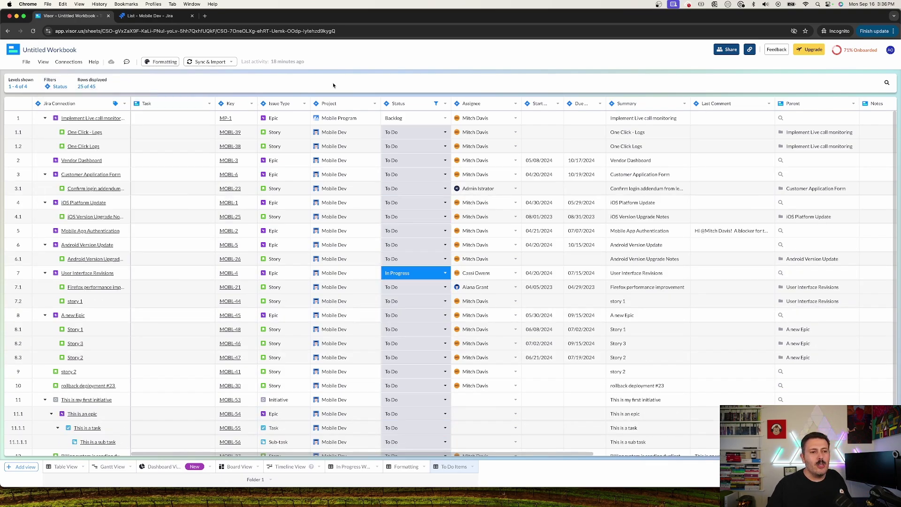
scroll(402, 226, down, 3)
scroll(397, 234, up, 2)
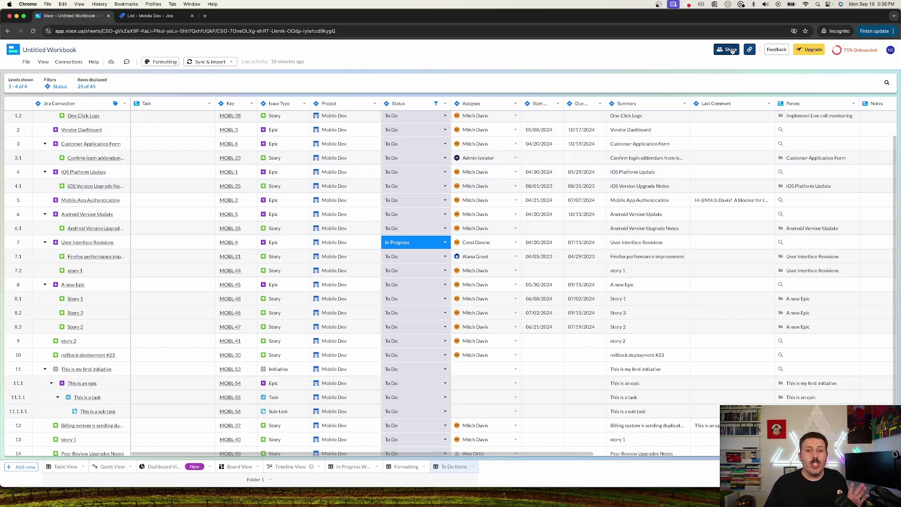
Step: Set the workbook's sharing link permission to Viewer and leave the workbook access settings
click(716, 50)
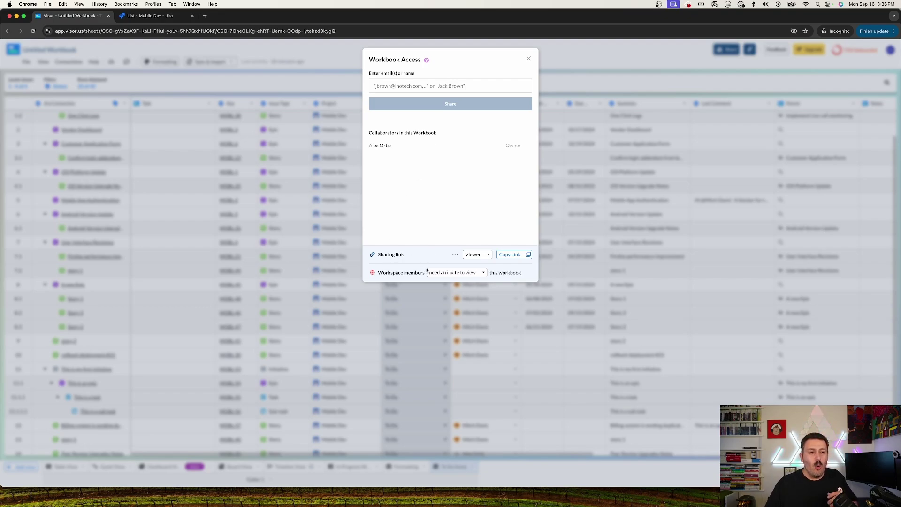
click(476, 254)
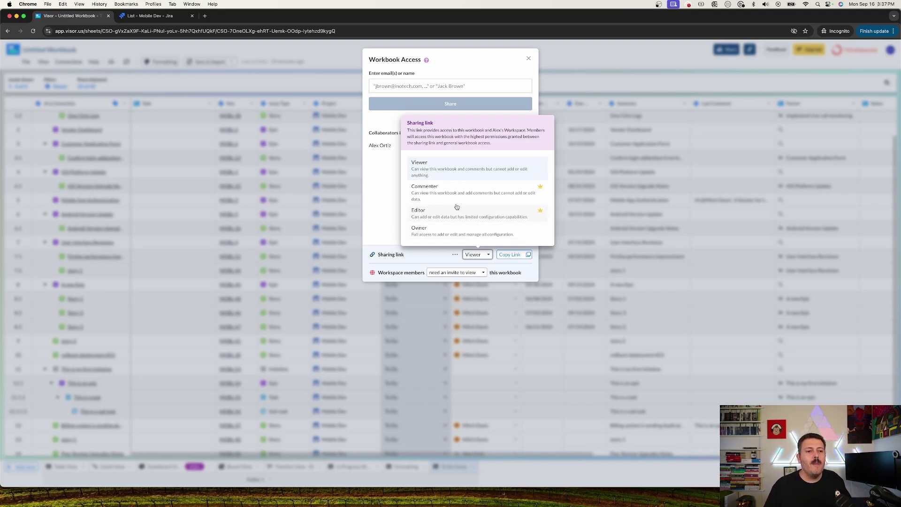
click(441, 171)
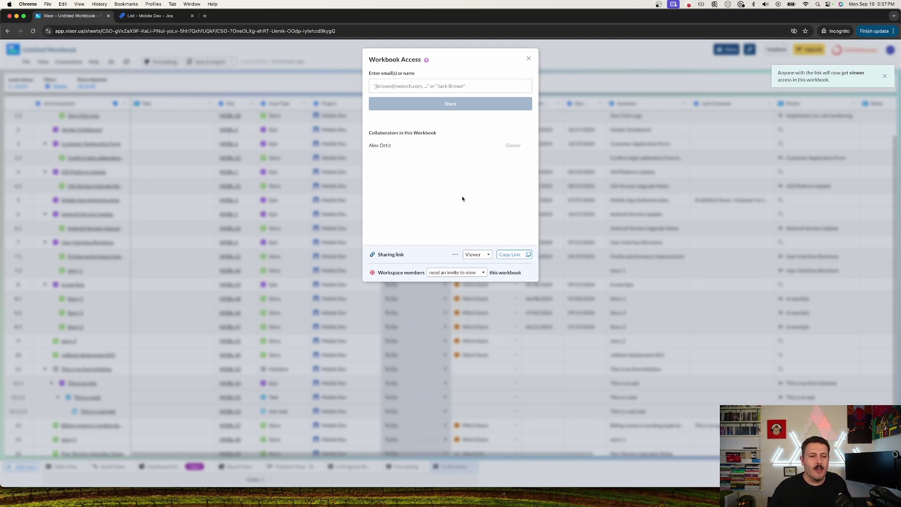
click(529, 60)
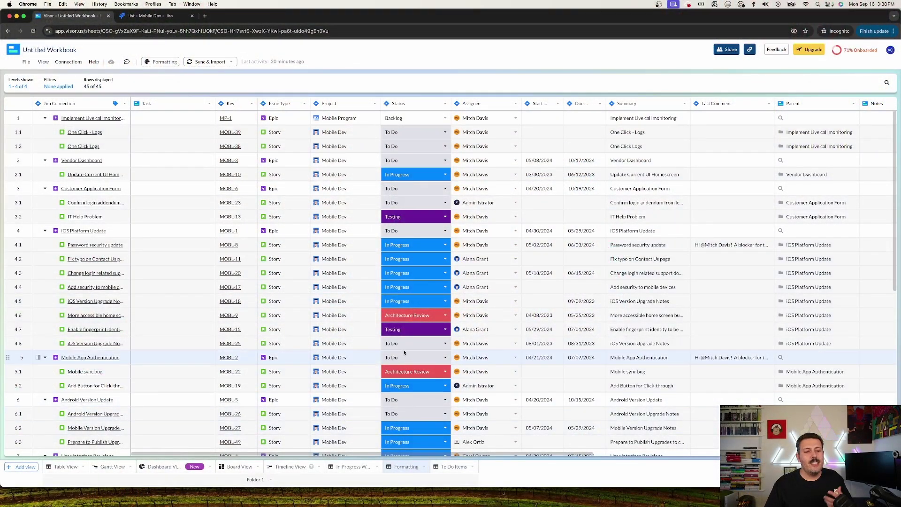
Step: Open the format options for the Status field's MP - Backlog choice and browse the preset colors
scroll(404, 422, down, 4)
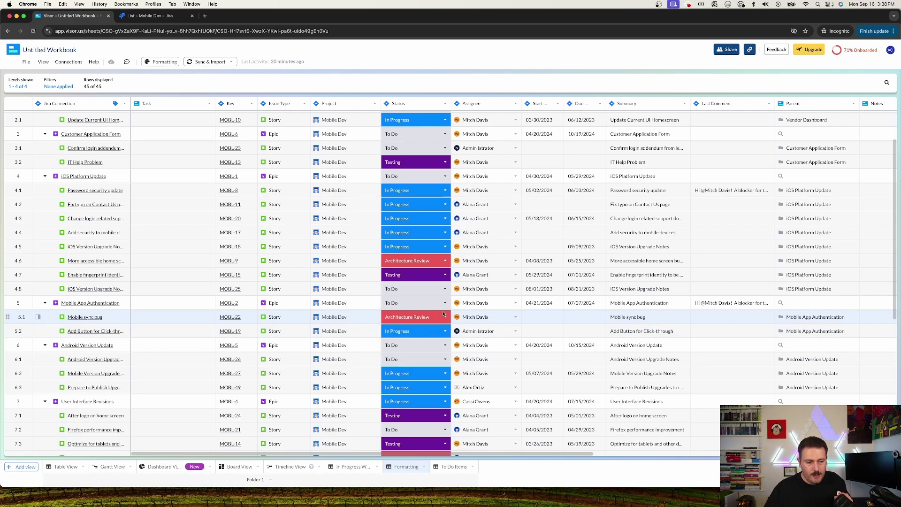
click(159, 62)
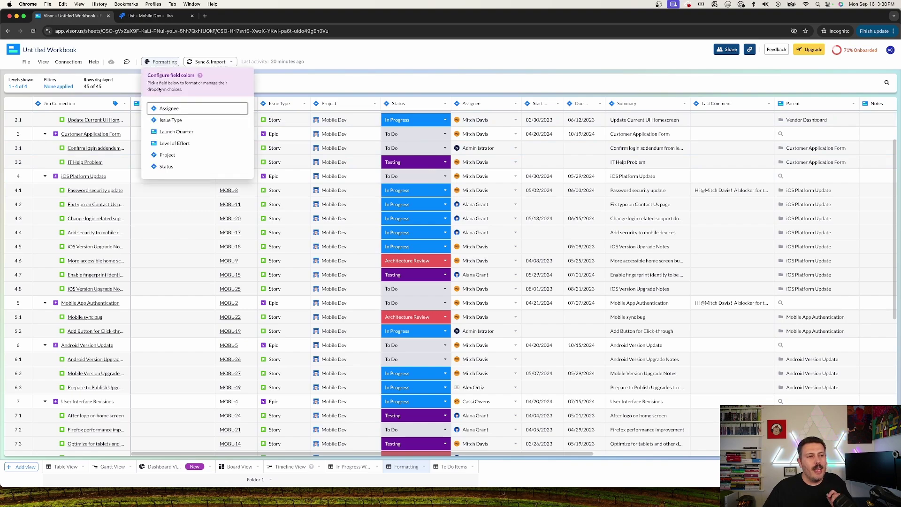
click(166, 167)
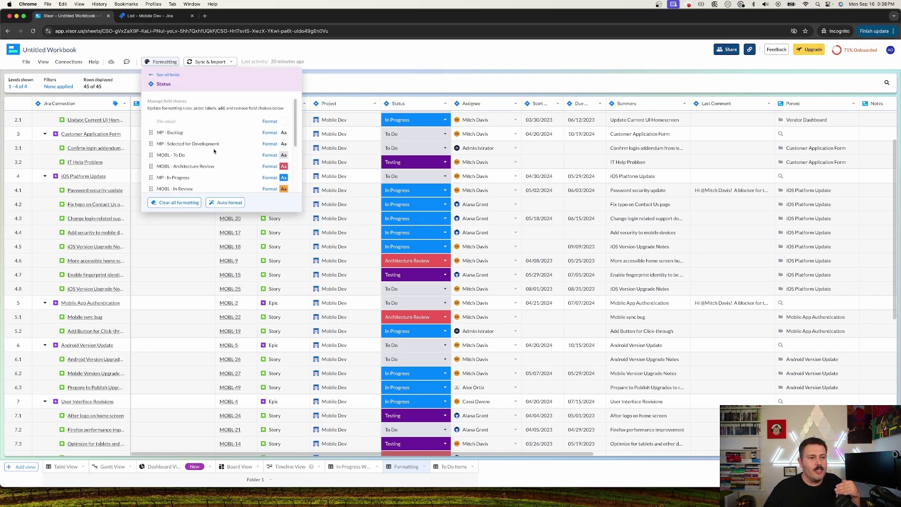
click(270, 135)
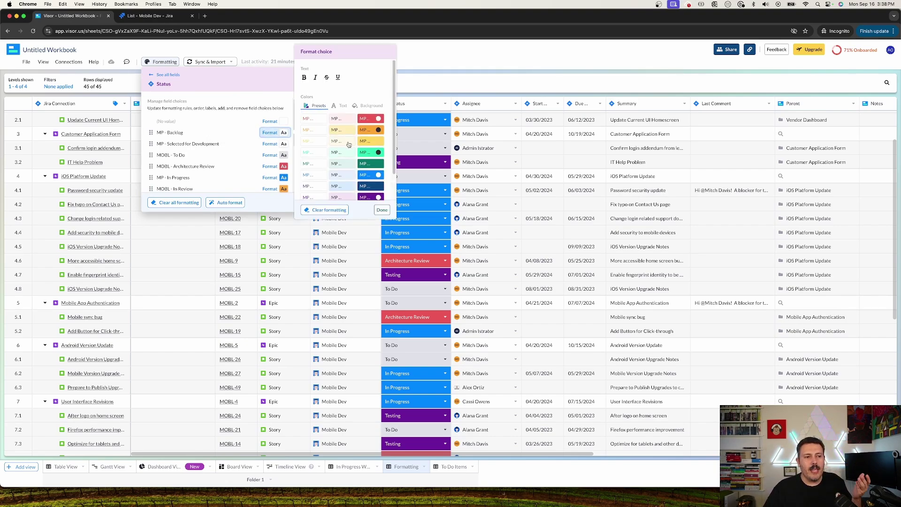
scroll(349, 144, down, 2)
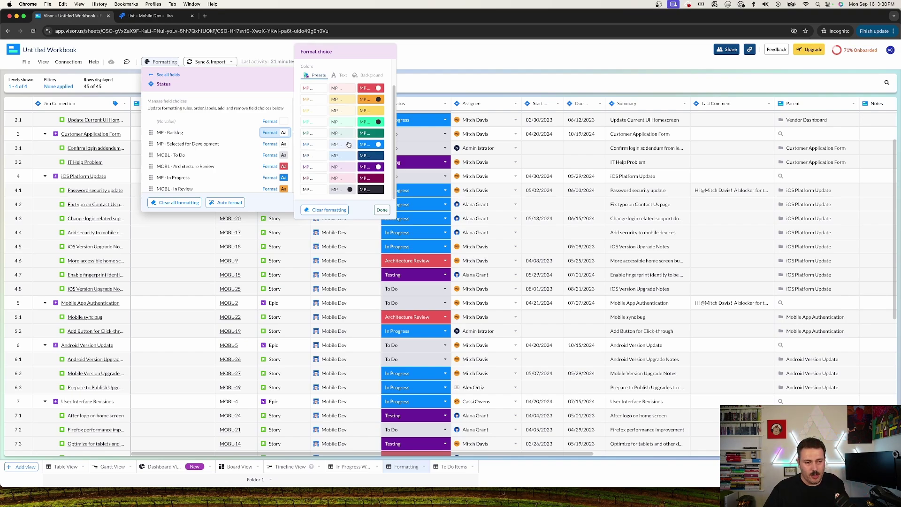
scroll(349, 144, up, 2)
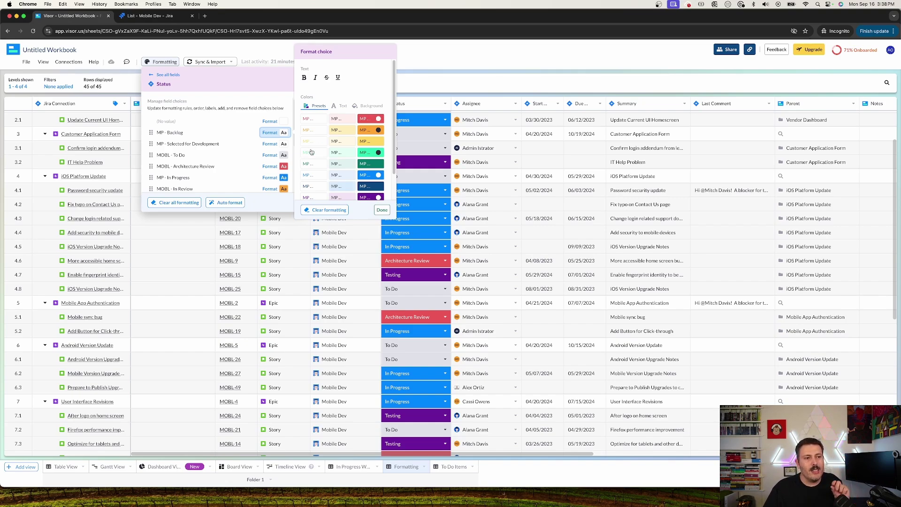
Step: Give the MP - Backlog status a custom teal text color and close the field formatting
click(371, 104)
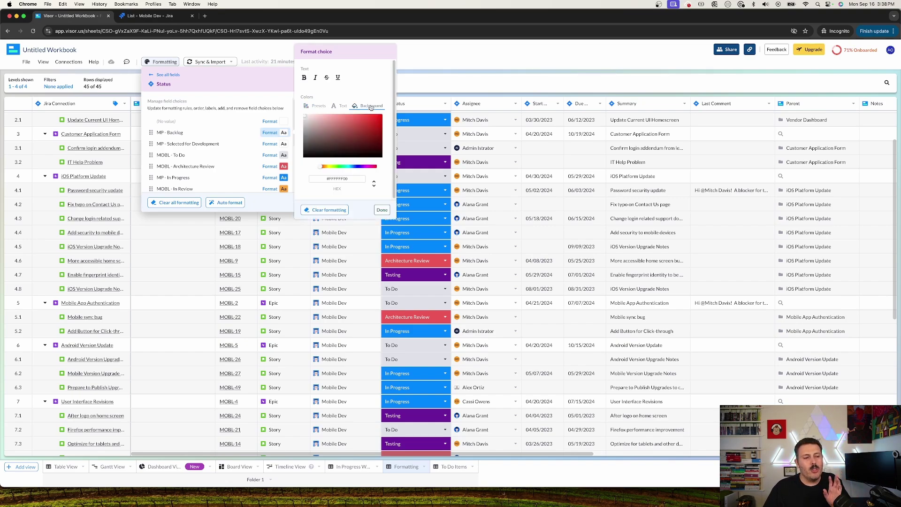
click(340, 106)
drag(320, 150, 371, 146)
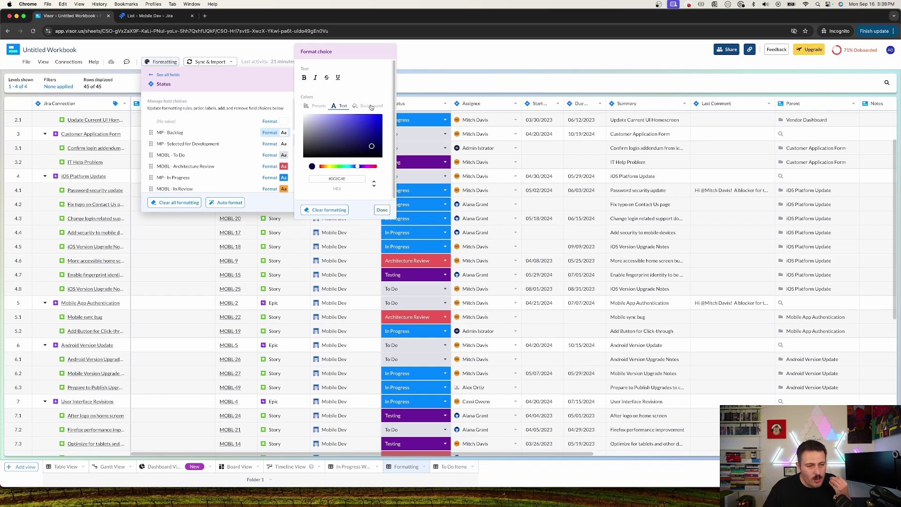
drag(357, 169, 350, 126)
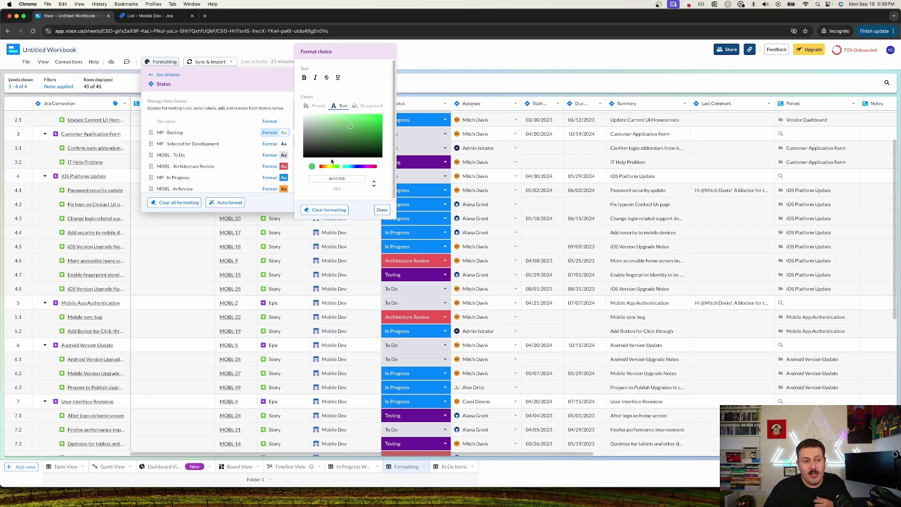
drag(343, 169, 347, 167)
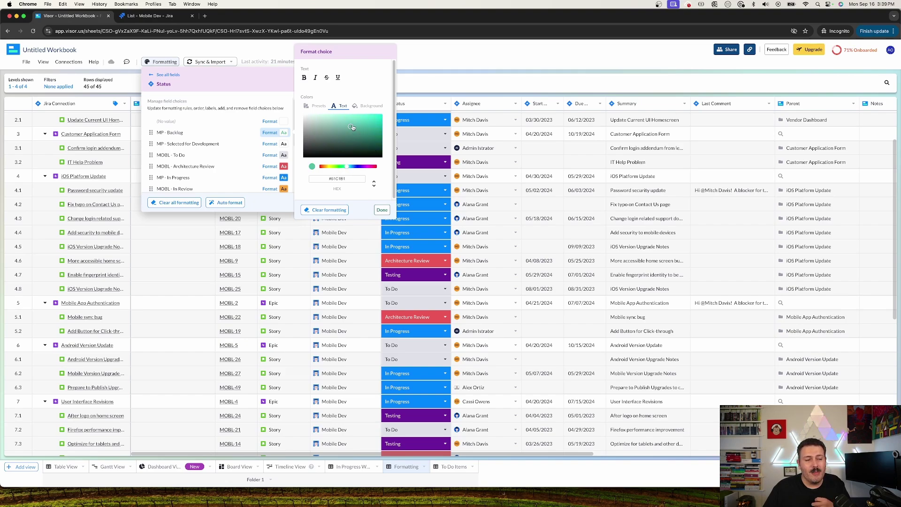
click(382, 210)
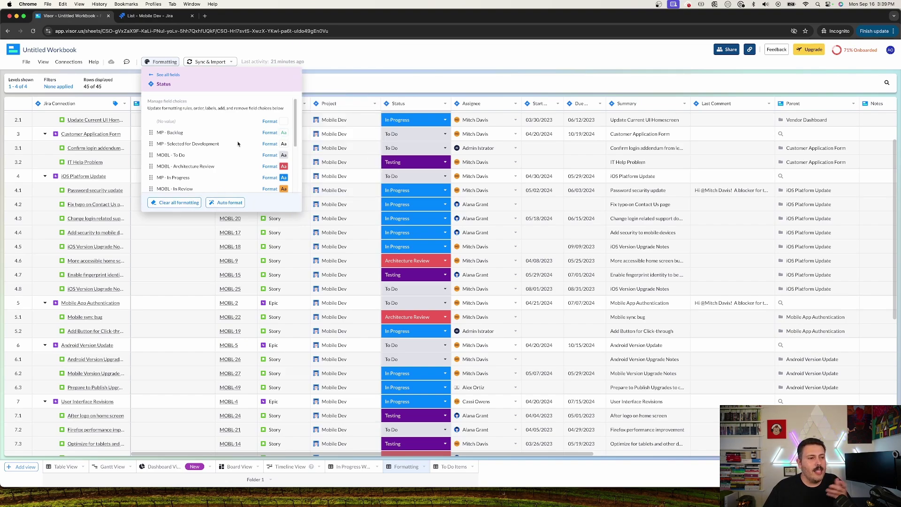
click(427, 145)
scroll(427, 151, up, 3)
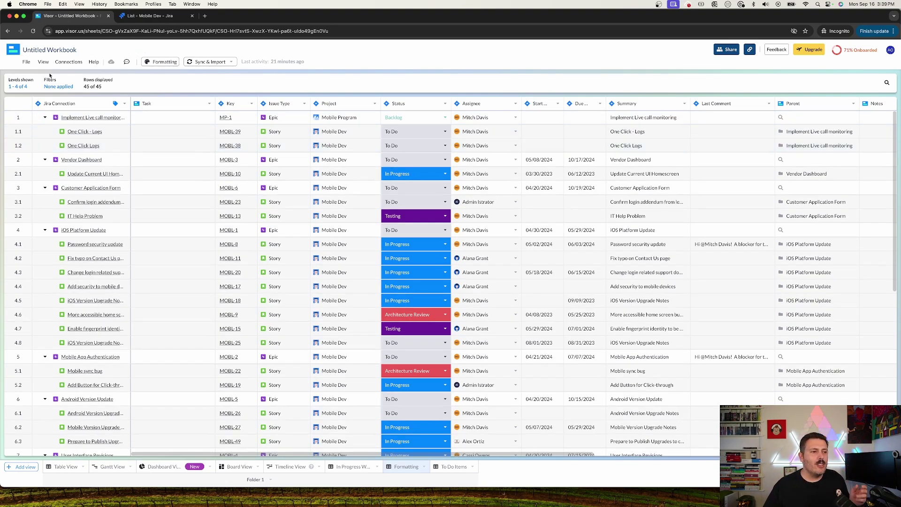
click(158, 63)
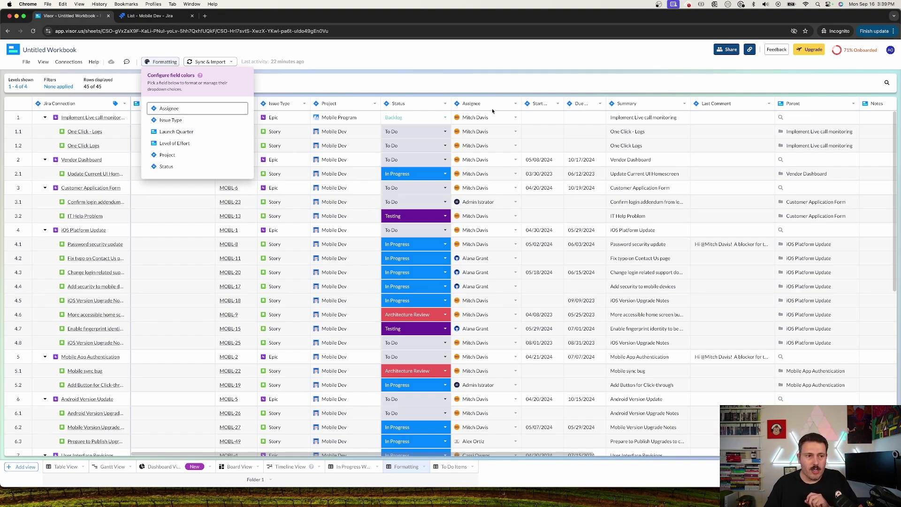
click(478, 81)
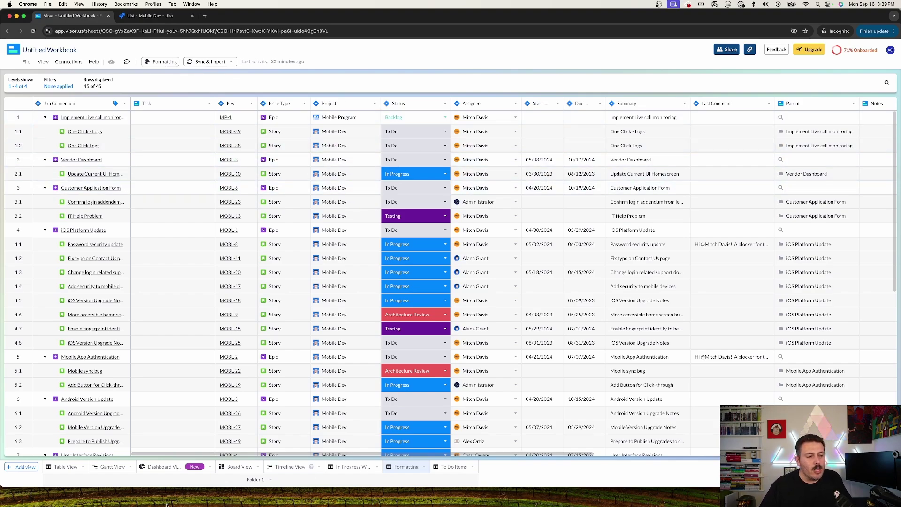
Step: In Table View, format the Status field's MP - Selected for Development choice with the solid yellow preset and close the formatting options
click(65, 467)
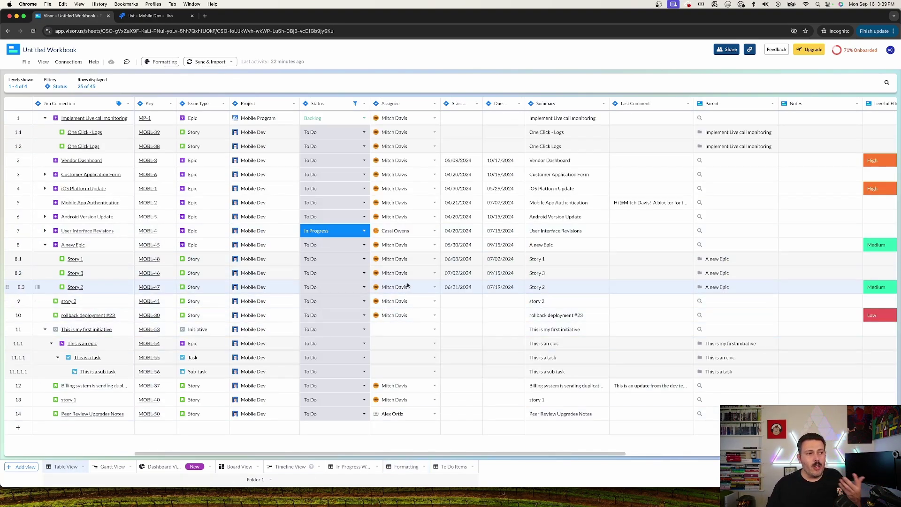
click(157, 63)
click(172, 167)
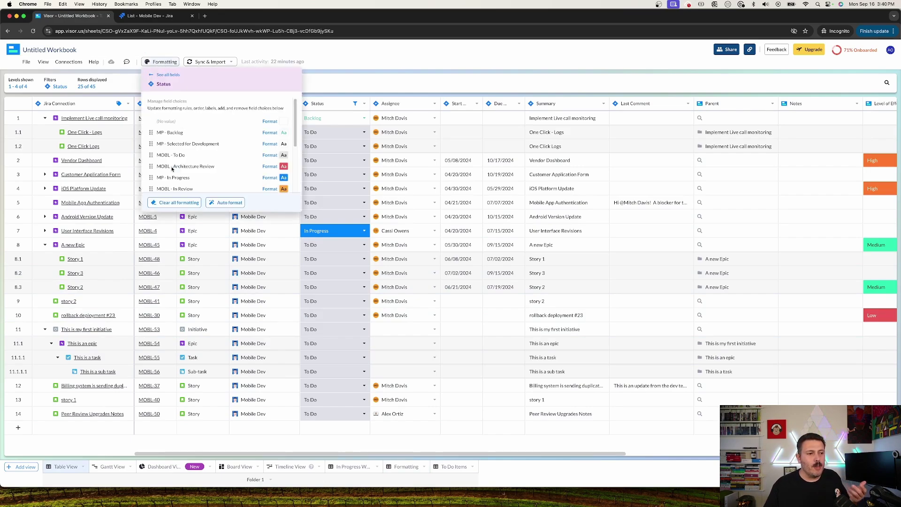
click(269, 144)
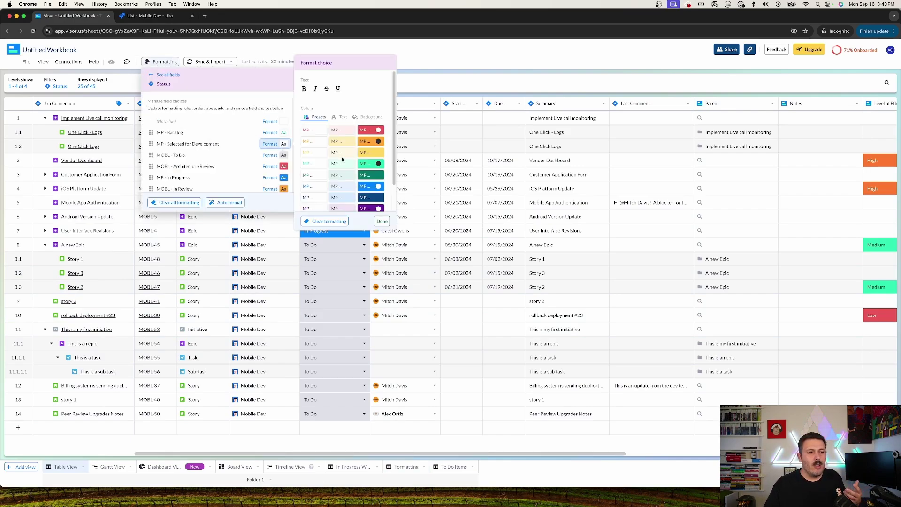
click(373, 154)
click(407, 142)
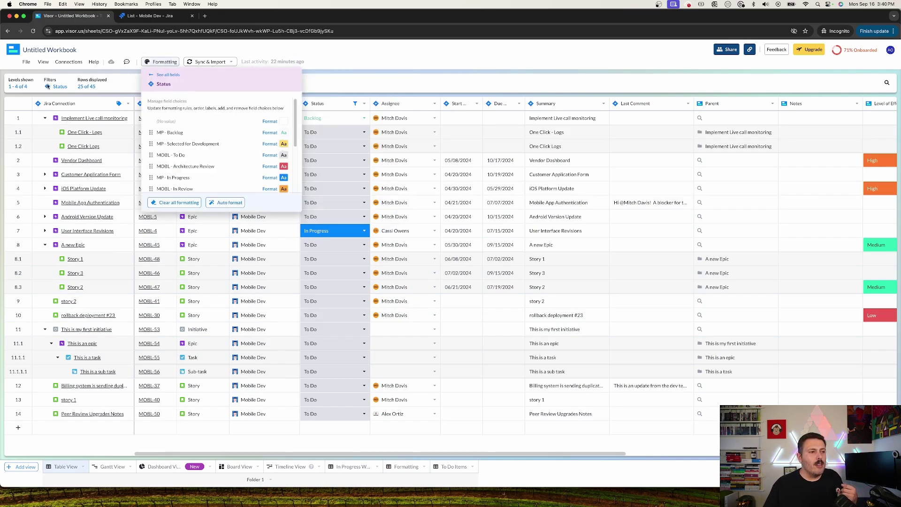
click(75, 74)
Step: Filter Table View by the MP - Epic issue type in addition to its existing status filter
click(55, 86)
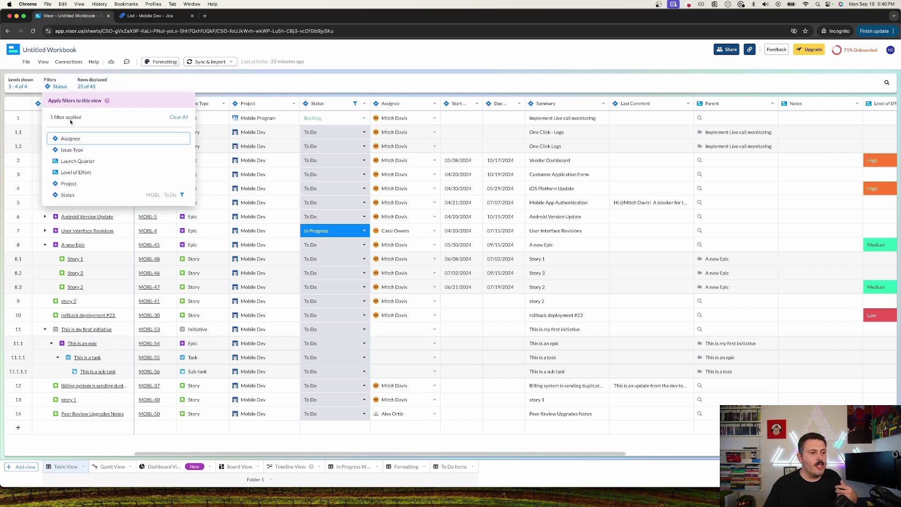
click(78, 150)
click(56, 170)
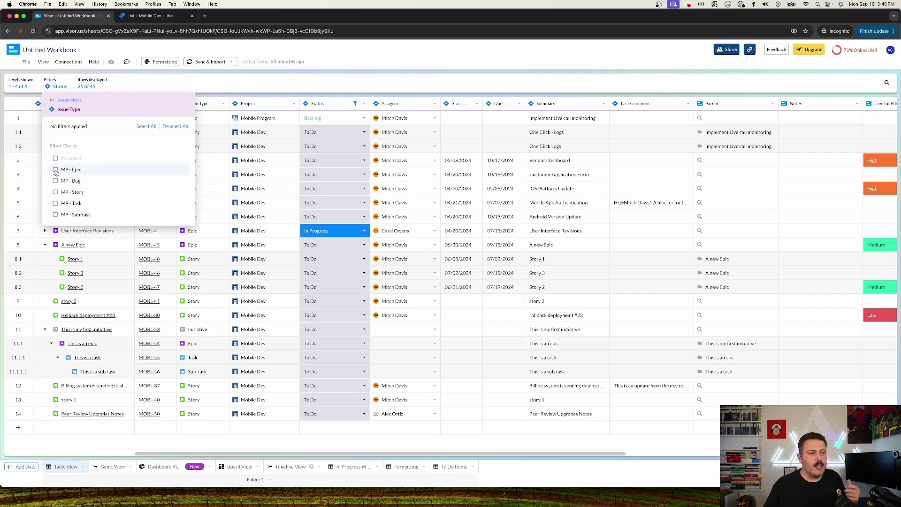
click(377, 351)
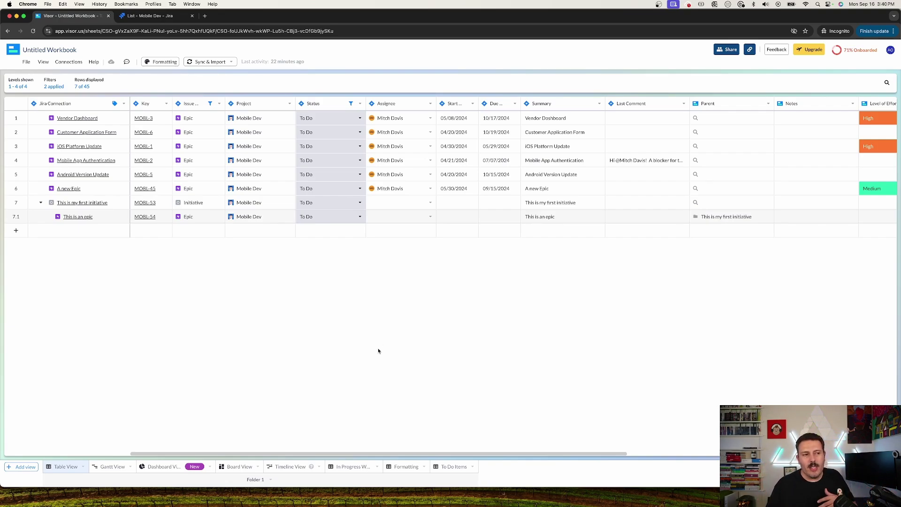
Step: Clear all filters from Table View and remove all formatting from the Status field's choices
click(54, 87)
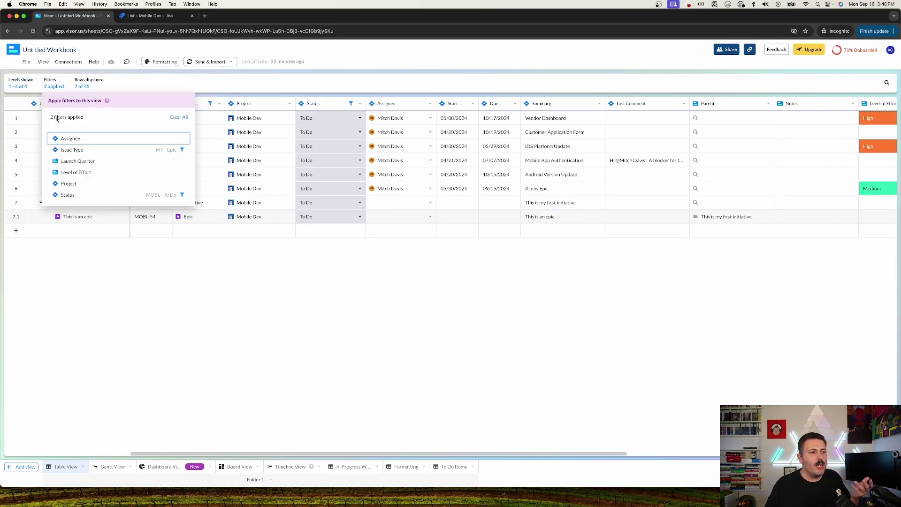
click(178, 116)
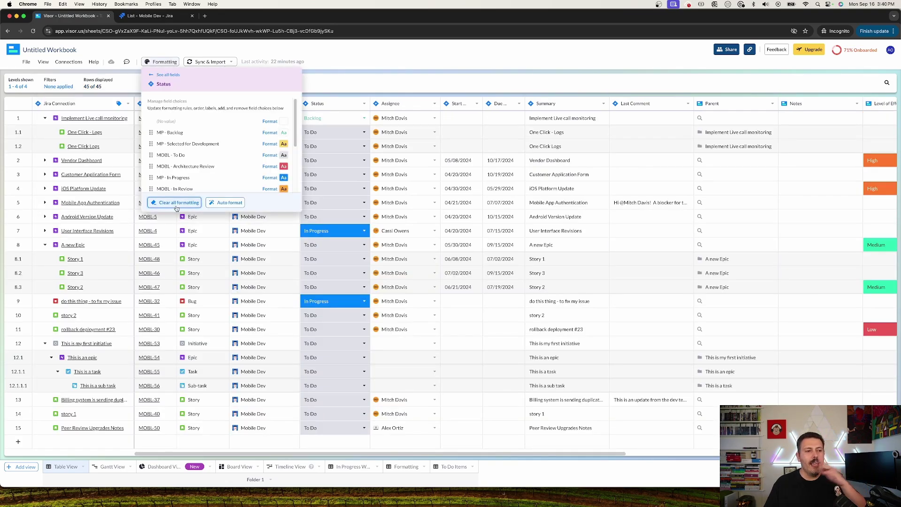
click(176, 206)
click(386, 81)
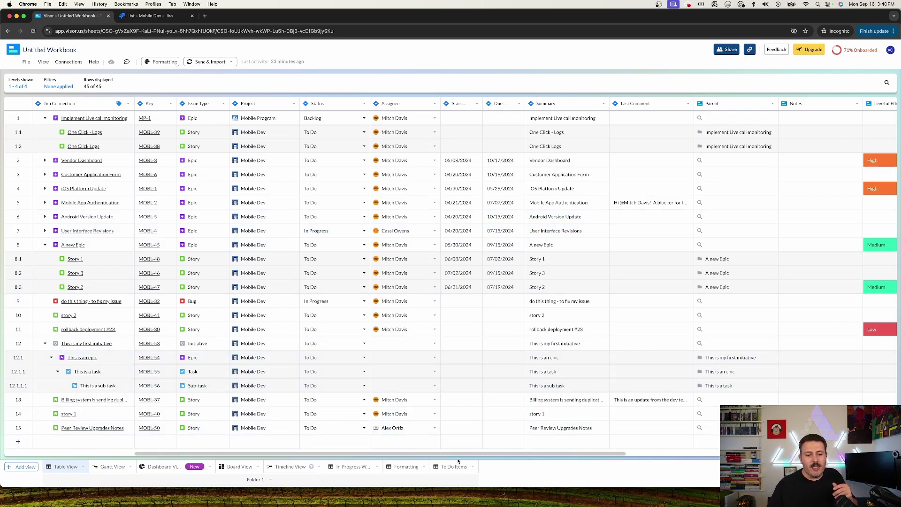
Step: Set the Launch Quarter of the Implement Live call monitoring epic to Q3 2024
drag(463, 455, 731, 456)
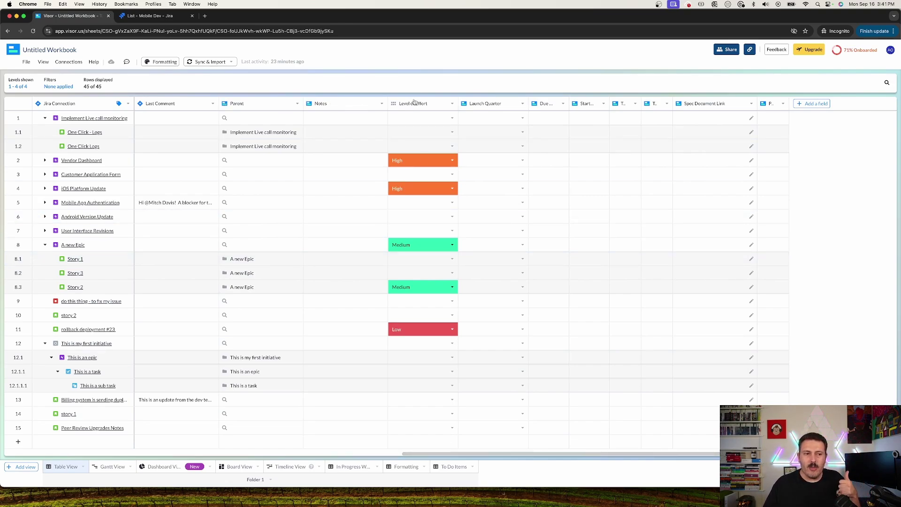
click(521, 119)
click(511, 156)
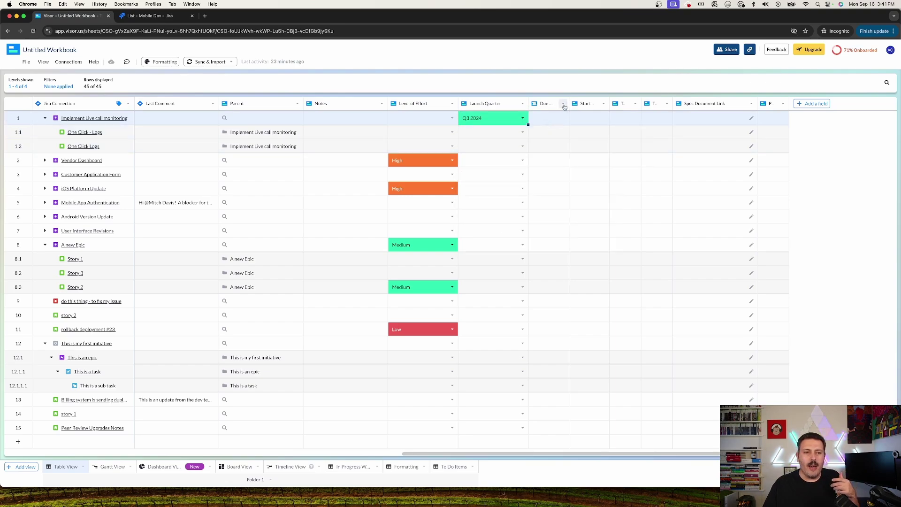
Step: Examine the field options of the Visor-only Due Date, the neighbouring start date and Total Hours (Actual)
click(562, 102)
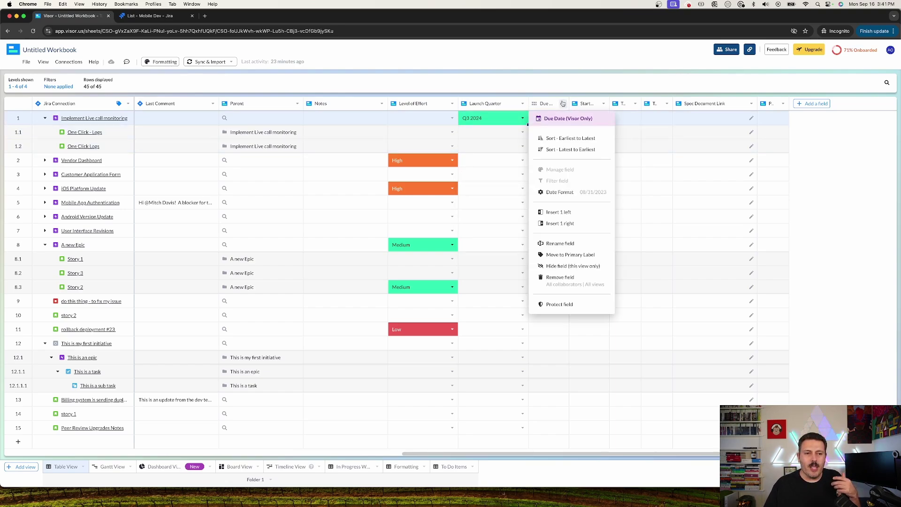
click(604, 103)
click(636, 104)
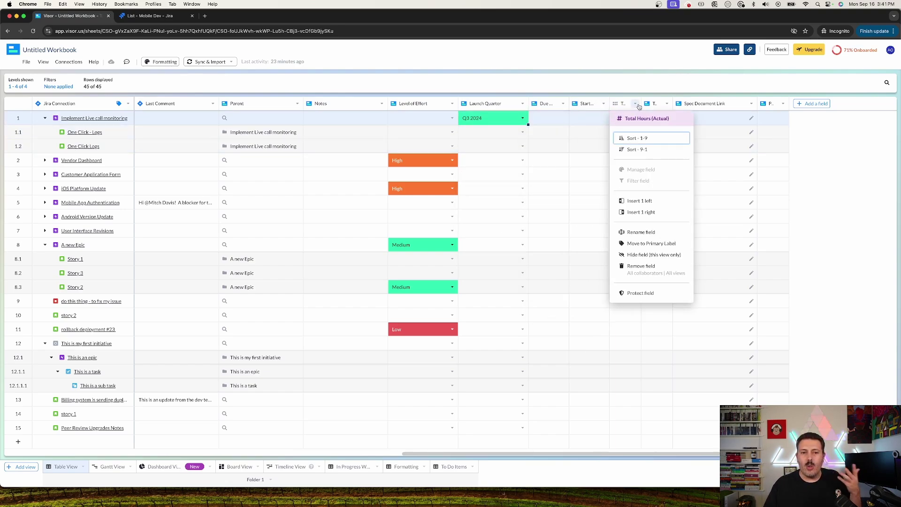